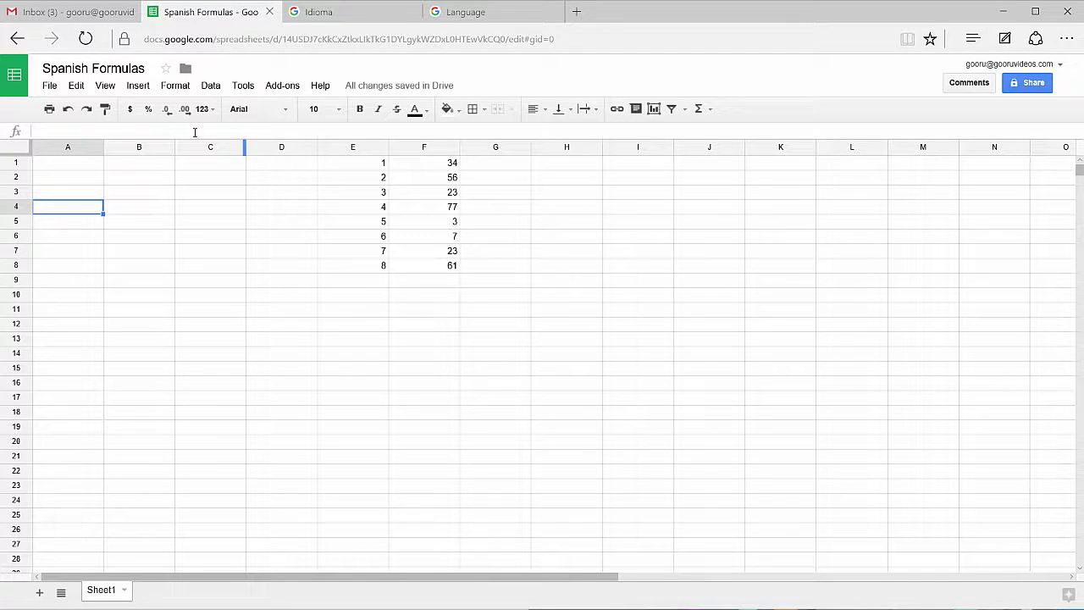
- Open Spreadsheet settings to view locale United States, Eastern Time and English display language
left_click(50, 85)
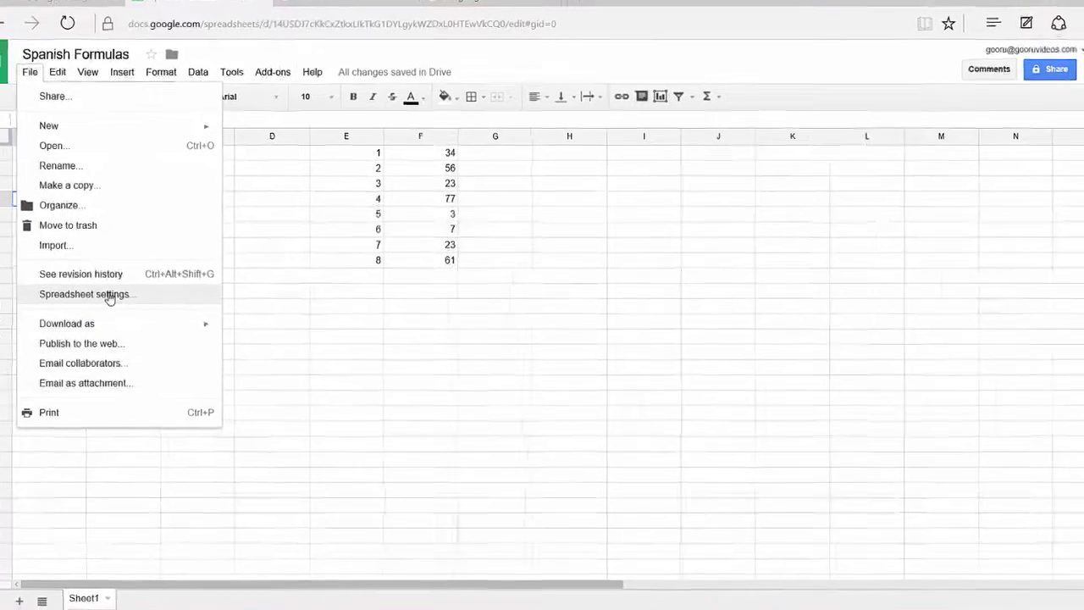
left_click(110, 298)
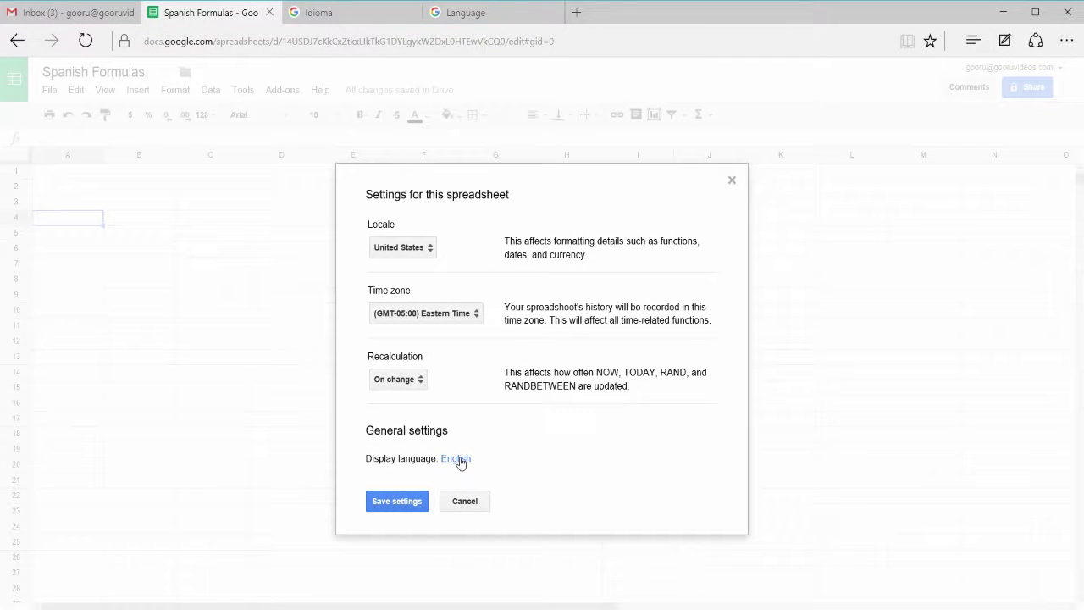
- In the Google Account language page, move Español (Estados Unidos) above English as default
left_click(456, 459)
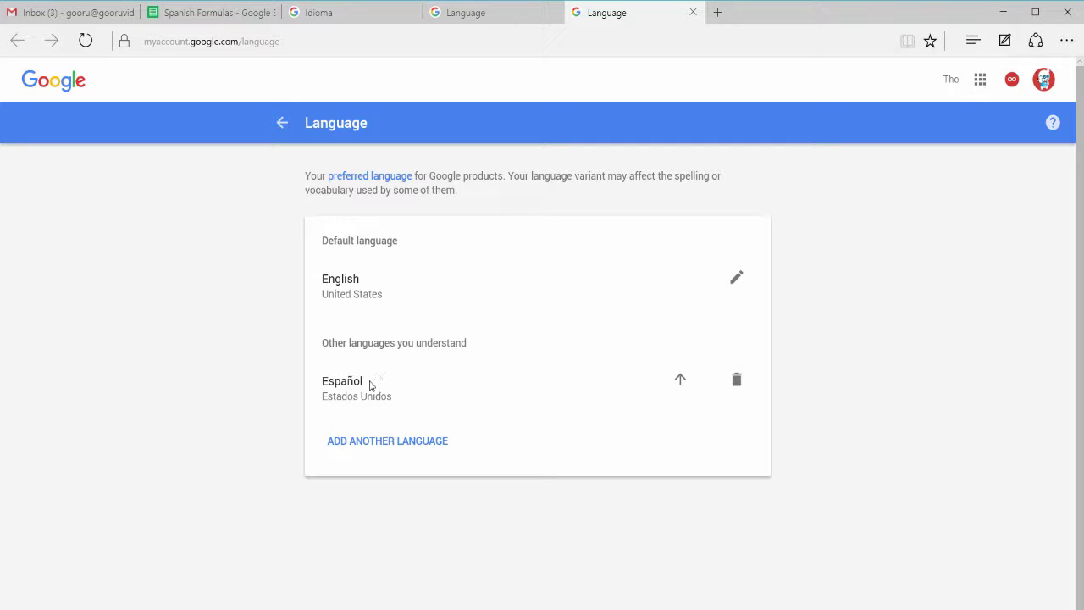
left_click(681, 382)
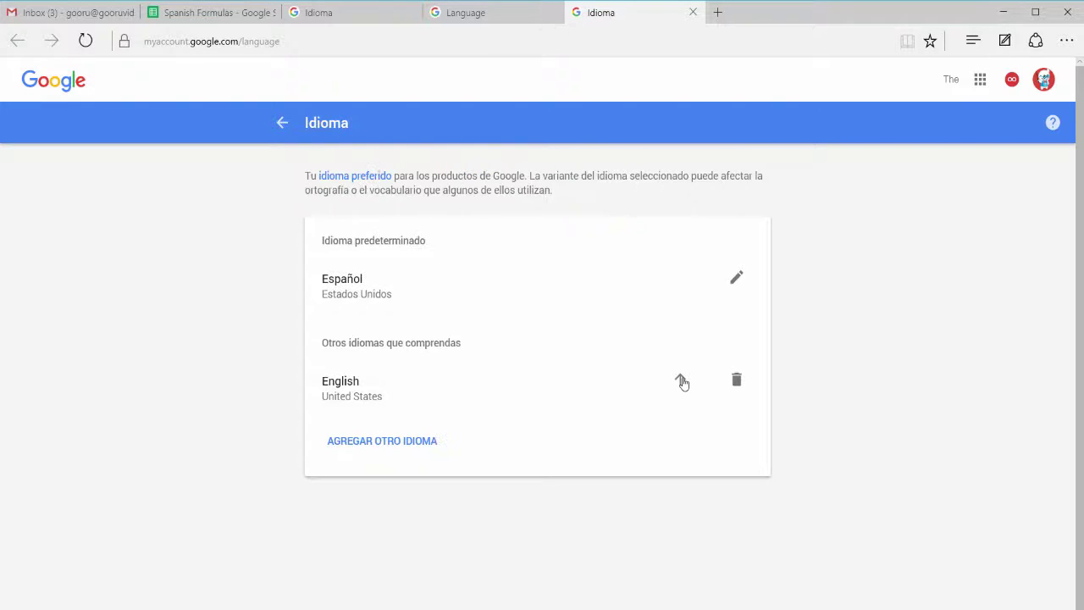
- Save the Spanish Formulas spreadsheet settings and reload so the interface appears in Spanish
left_click(198, 10)
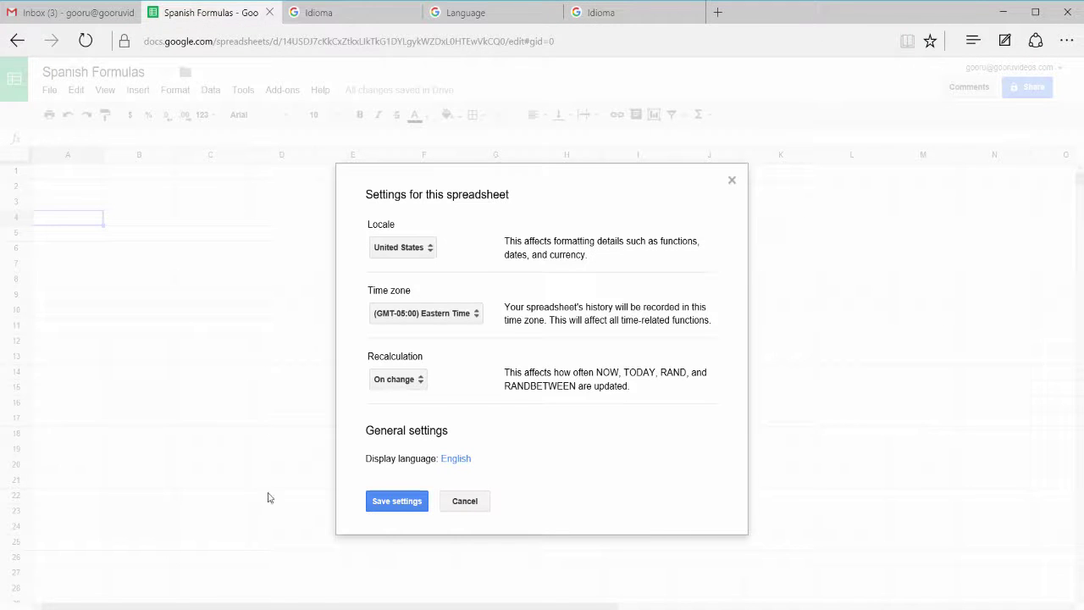
left_click(389, 500)
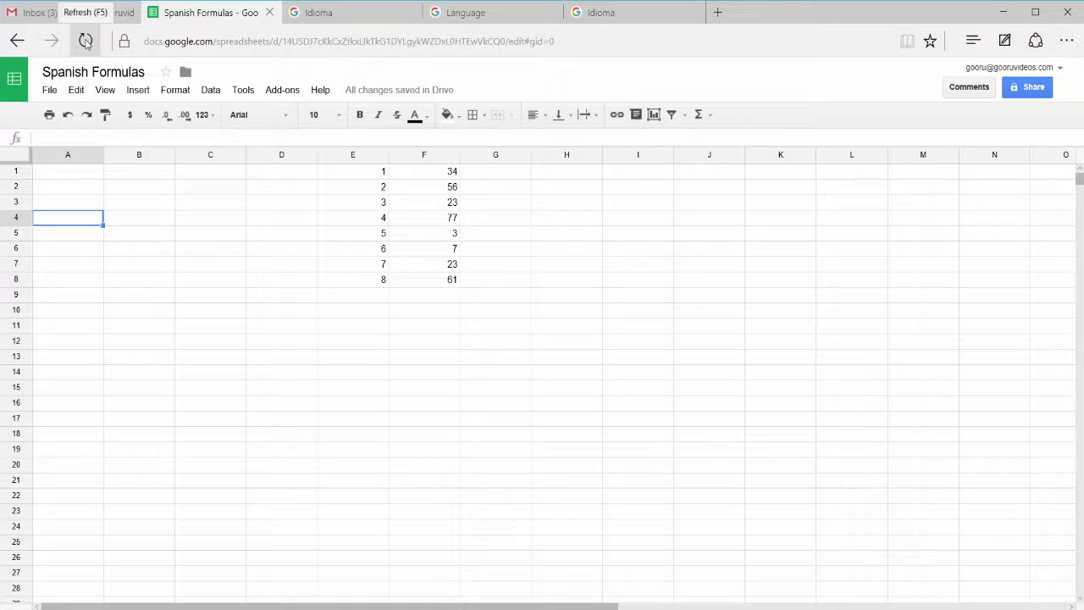
left_click(85, 42)
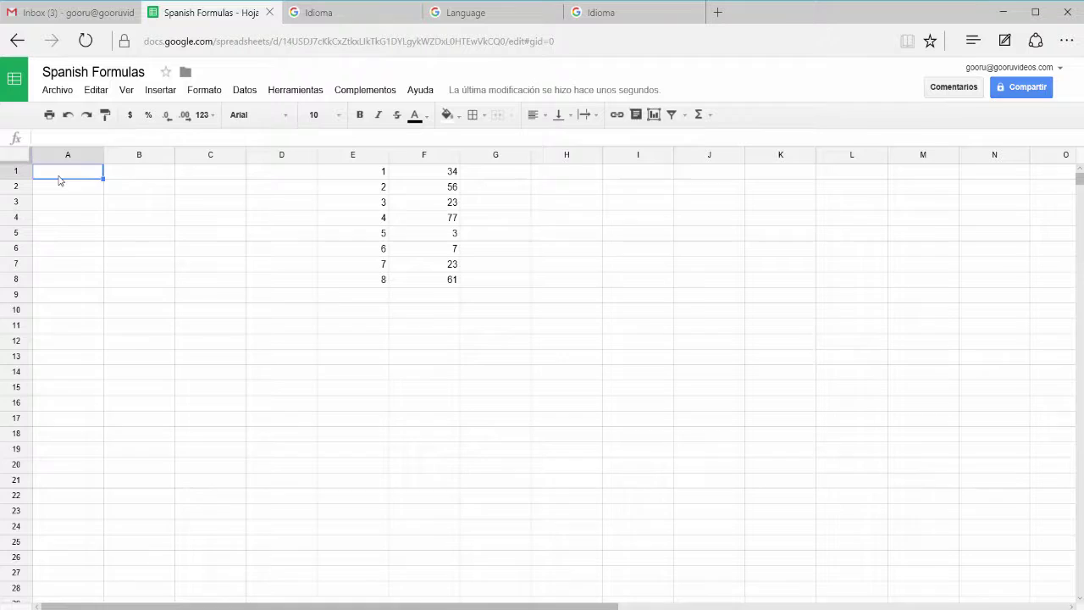
- Enter =valor(6+2) in A1 so it returns 8
type("=valor(6")
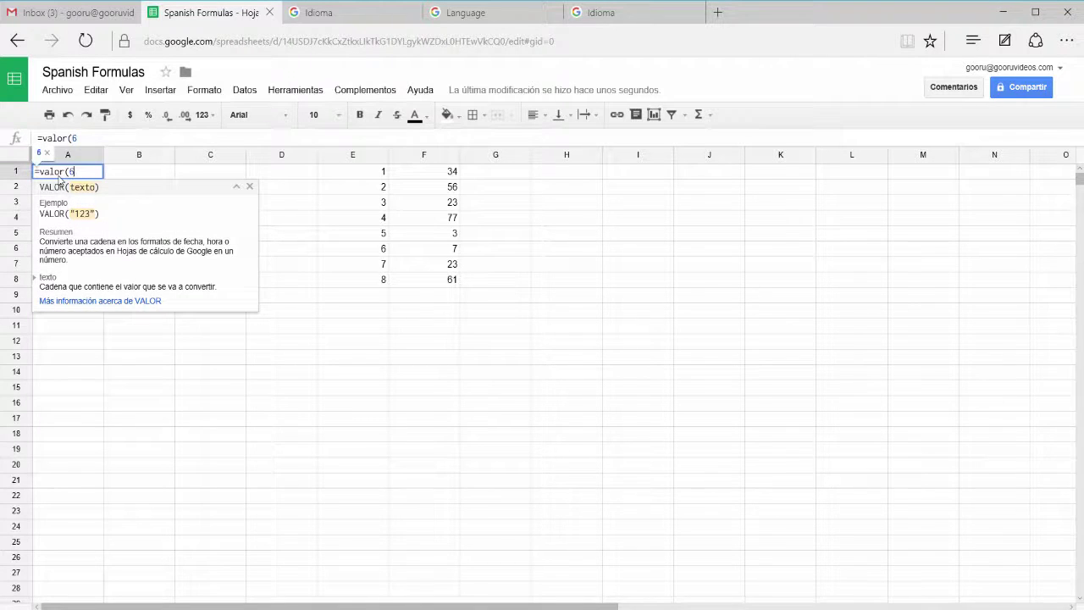
type("+2)")
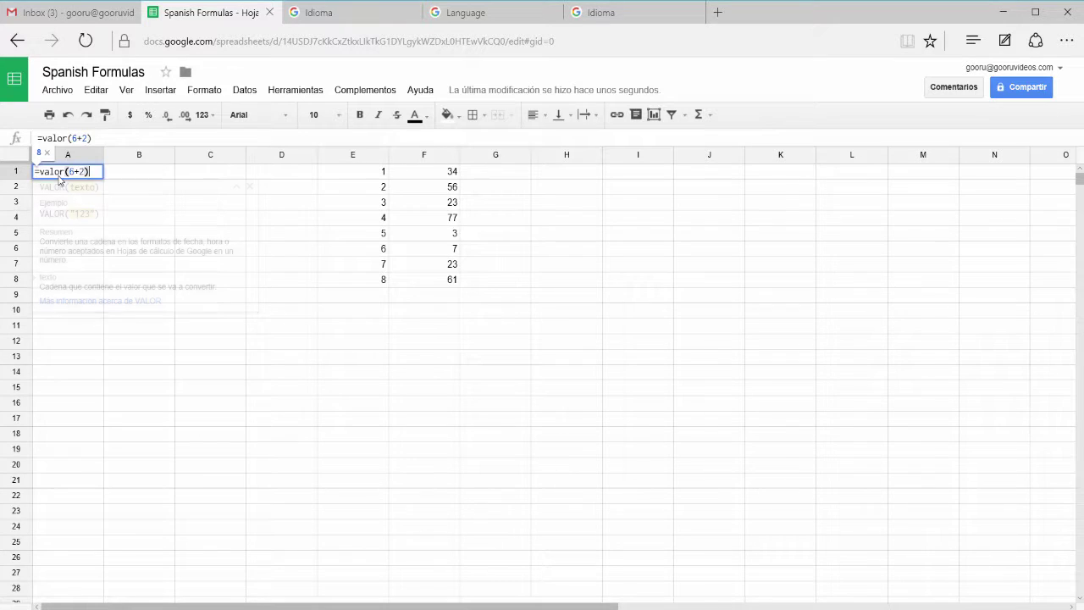
key("Return")
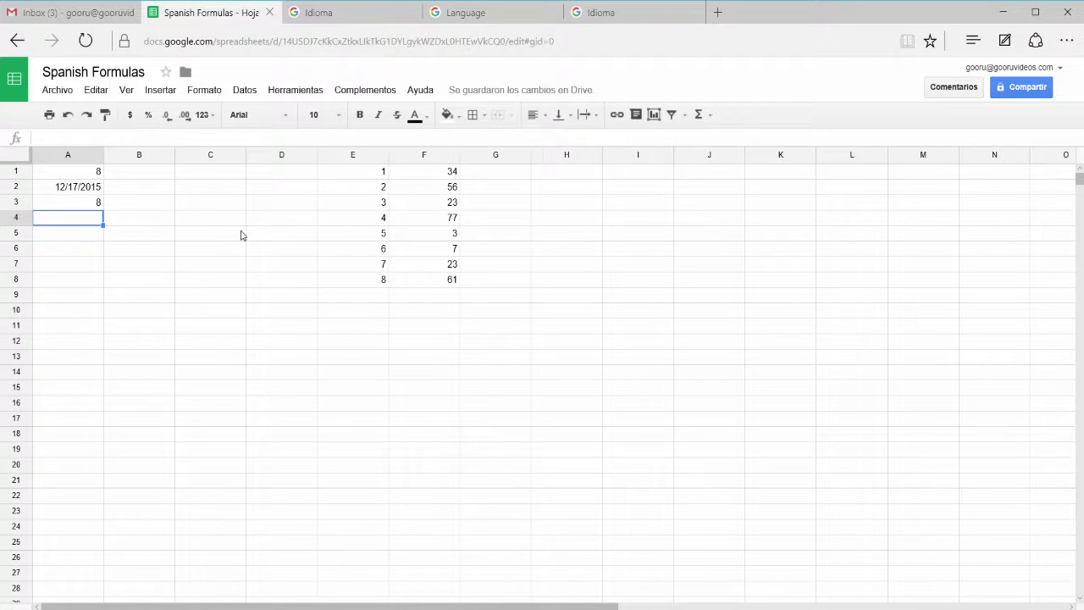
- Enter =suma(F1:F8) in A4, totalling column F to 284, and verify the formula
type("=su")
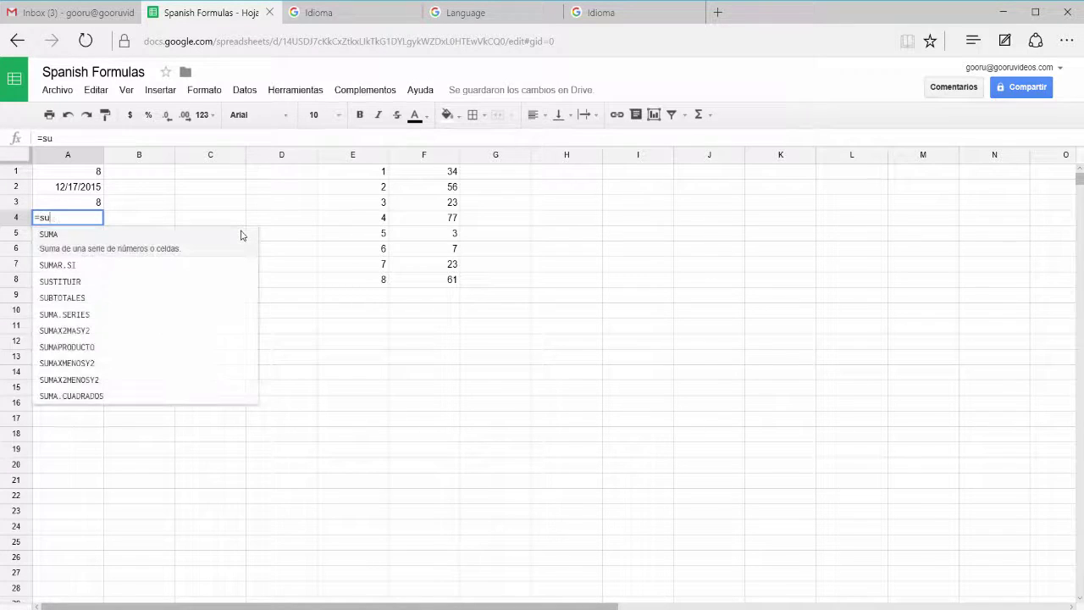
type("ma(")
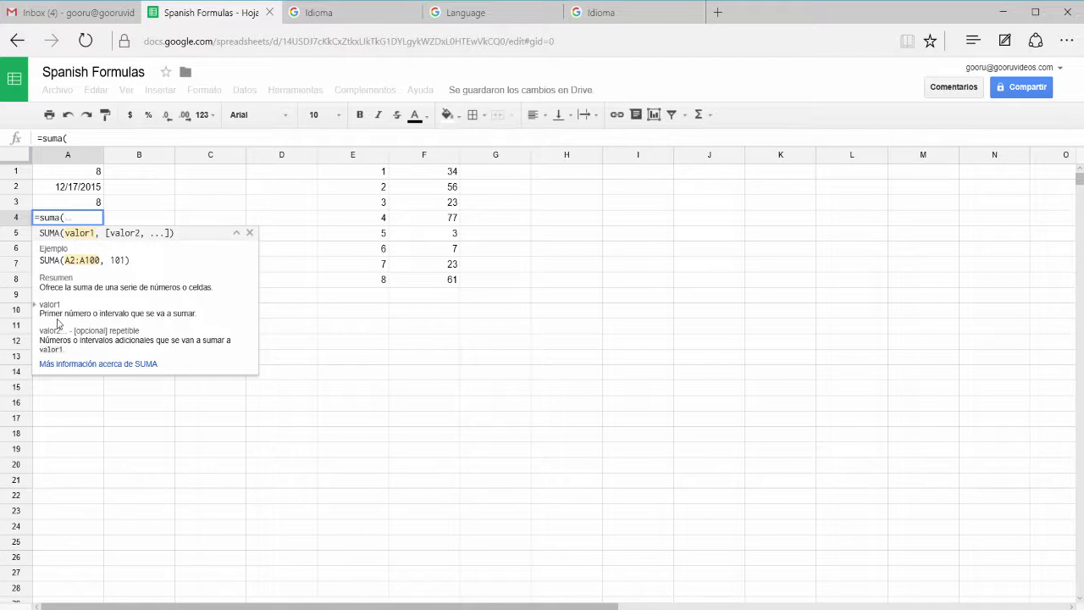
left_click(438, 173)
left_click_drag(429, 198, 429, 285)
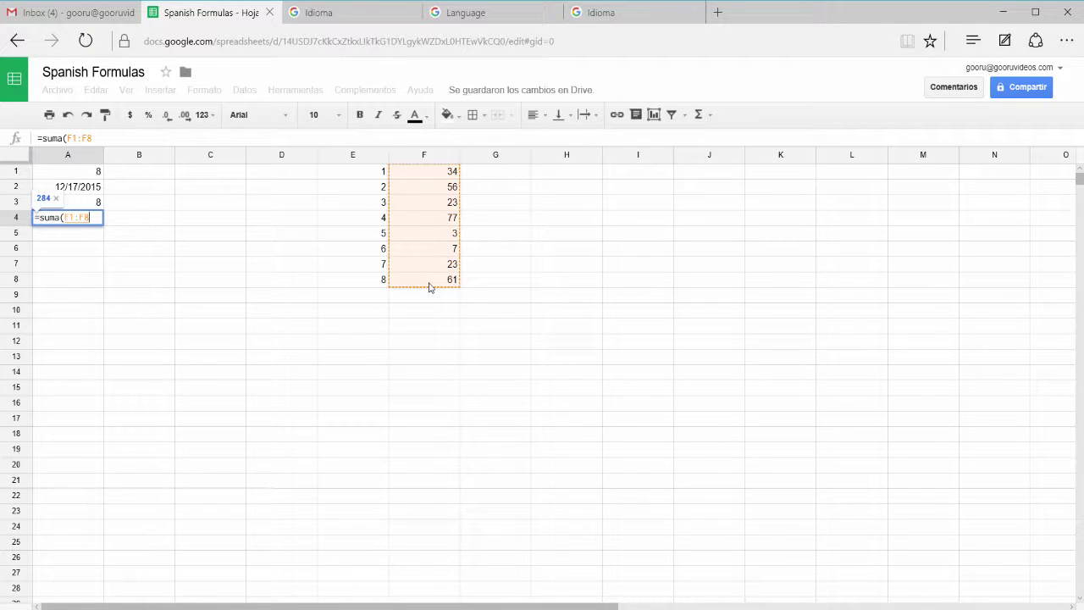
type(")")
key("Return")
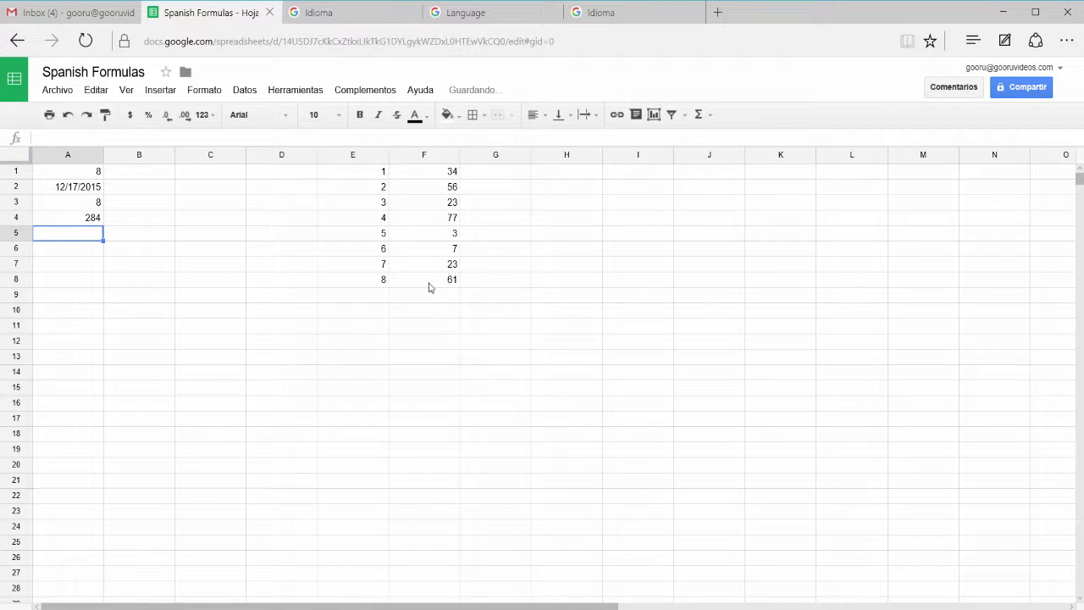
left_click(89, 222)
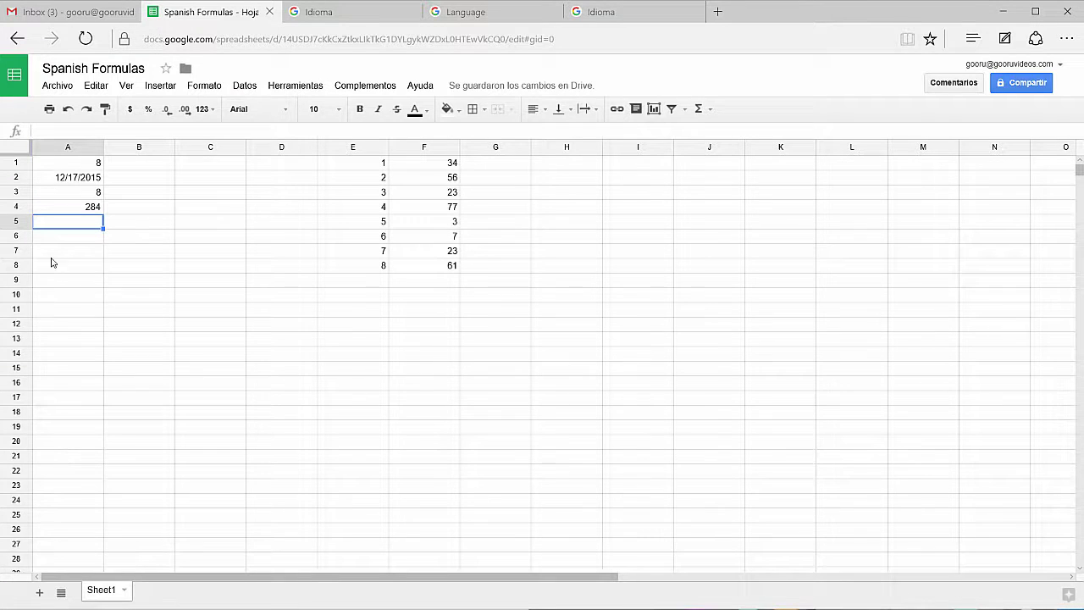
left_click(49, 88)
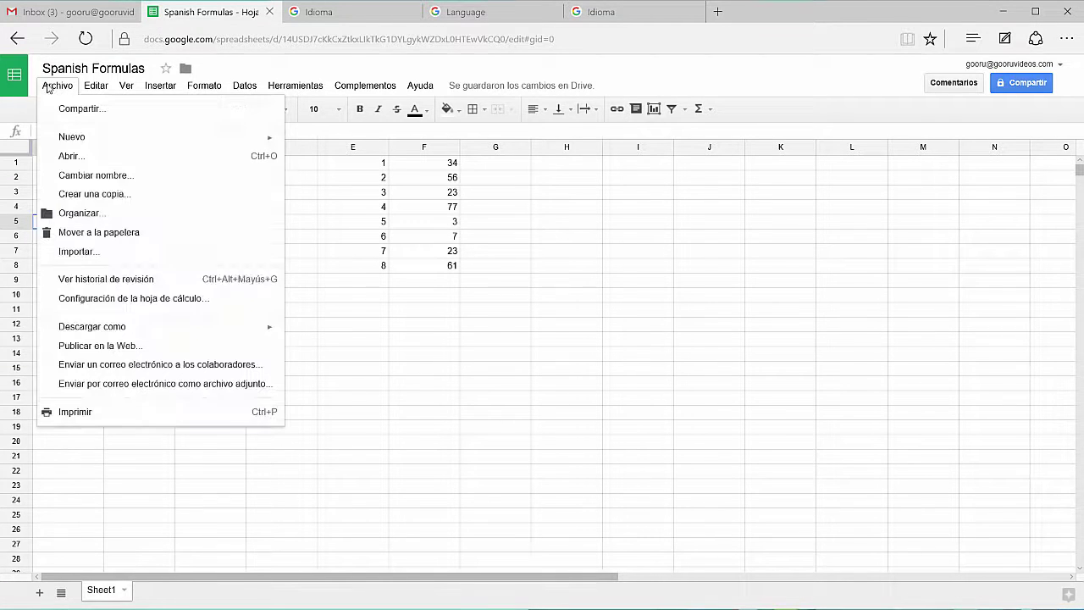
left_click(186, 301)
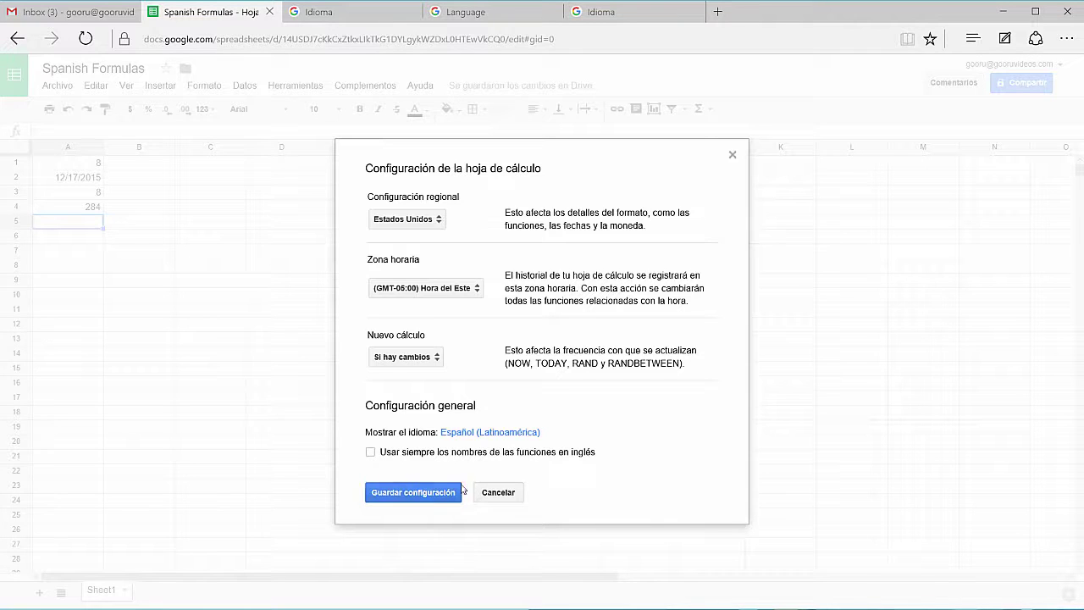
left_click(500, 496)
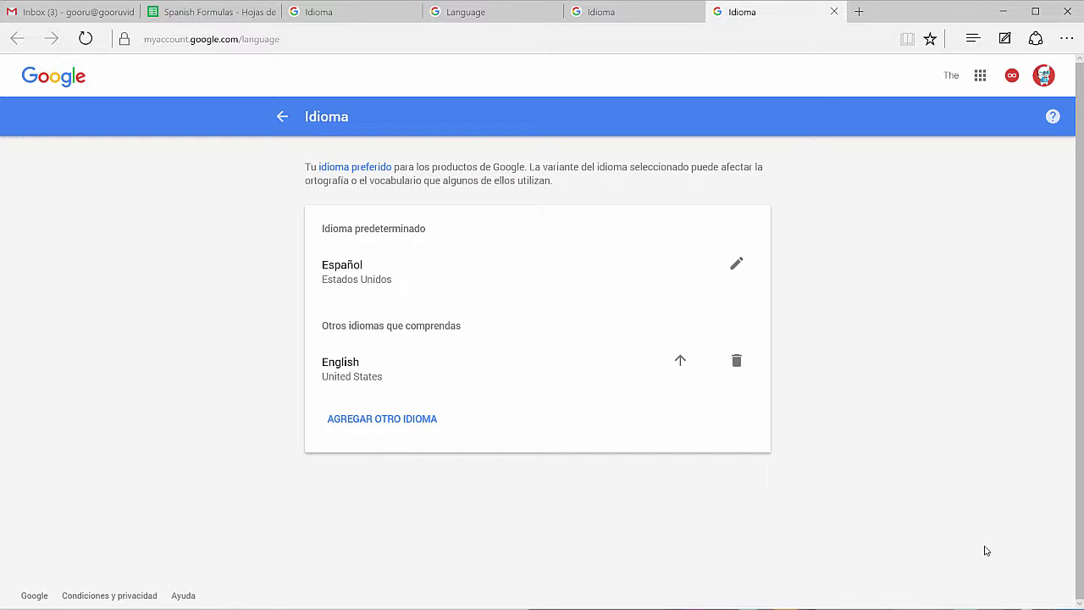
- Move English (United States) back above Español as the Google Account default language
left_click(680, 362)
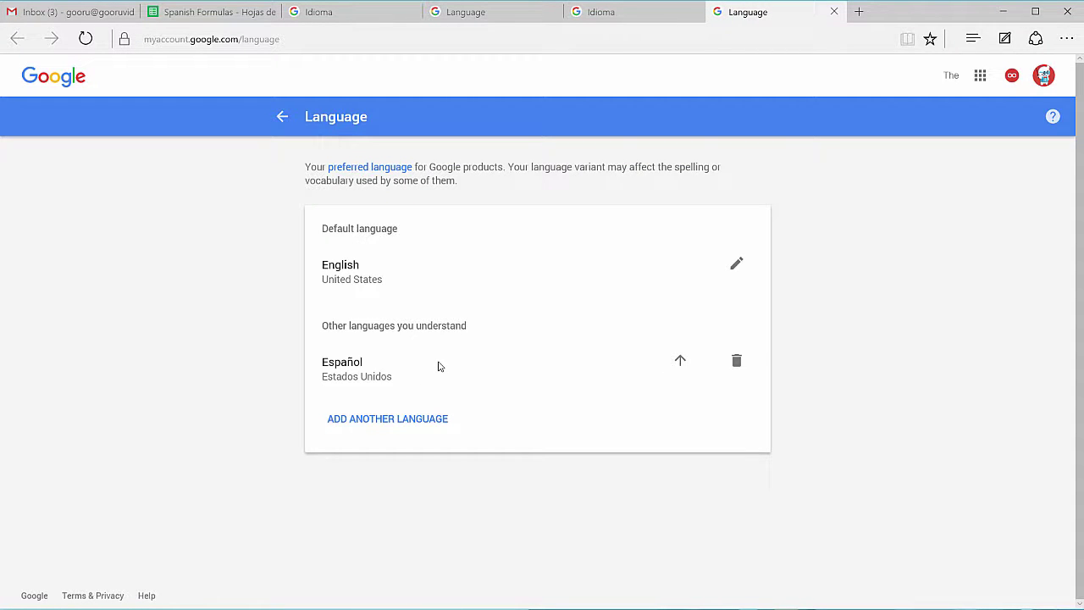
left_click(186, 11)
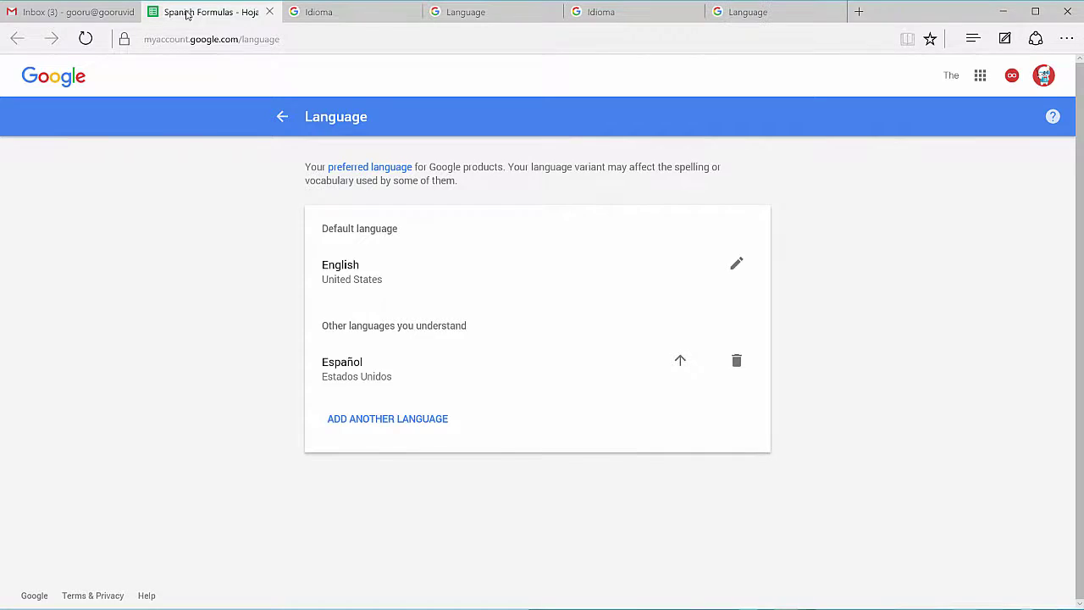
- Save settings (Guardar configuración) and check A4 now reads =SUM(F1:F8) in English
left_click(451, 497)
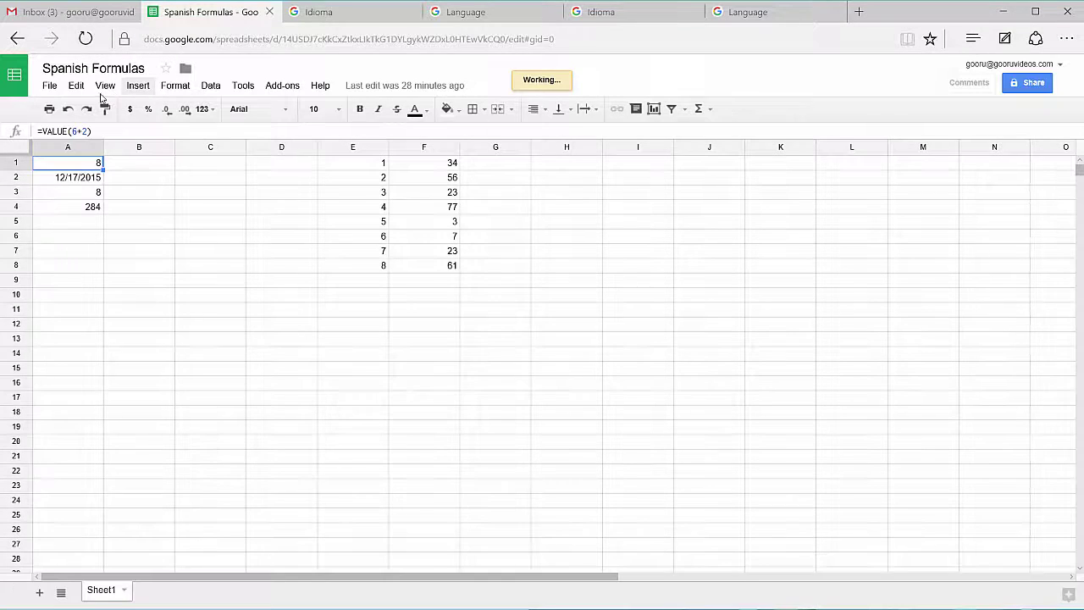
left_click(60, 212)
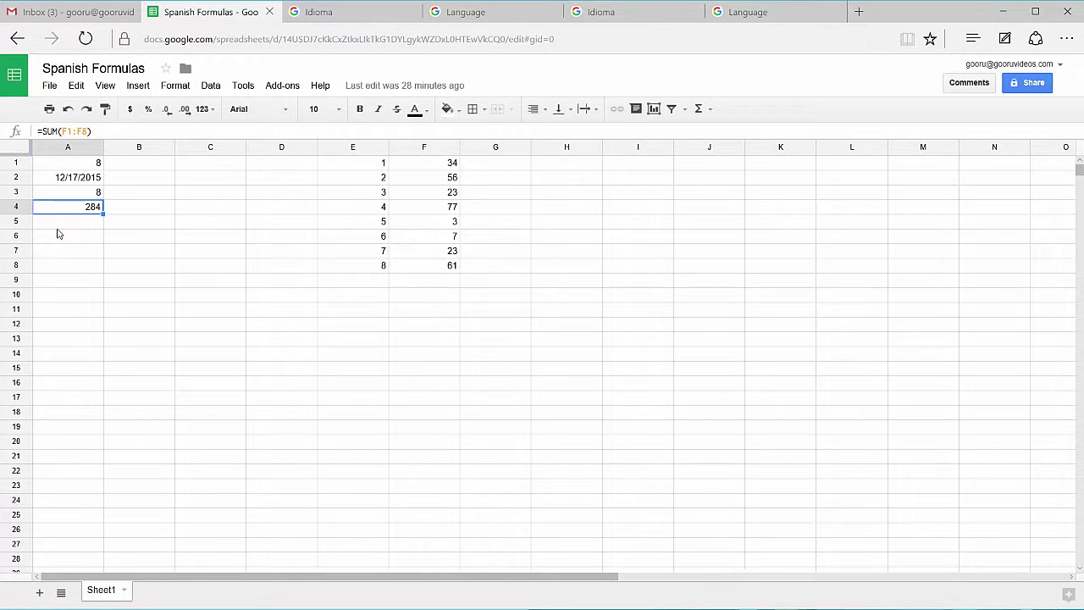
left_click(59, 224)
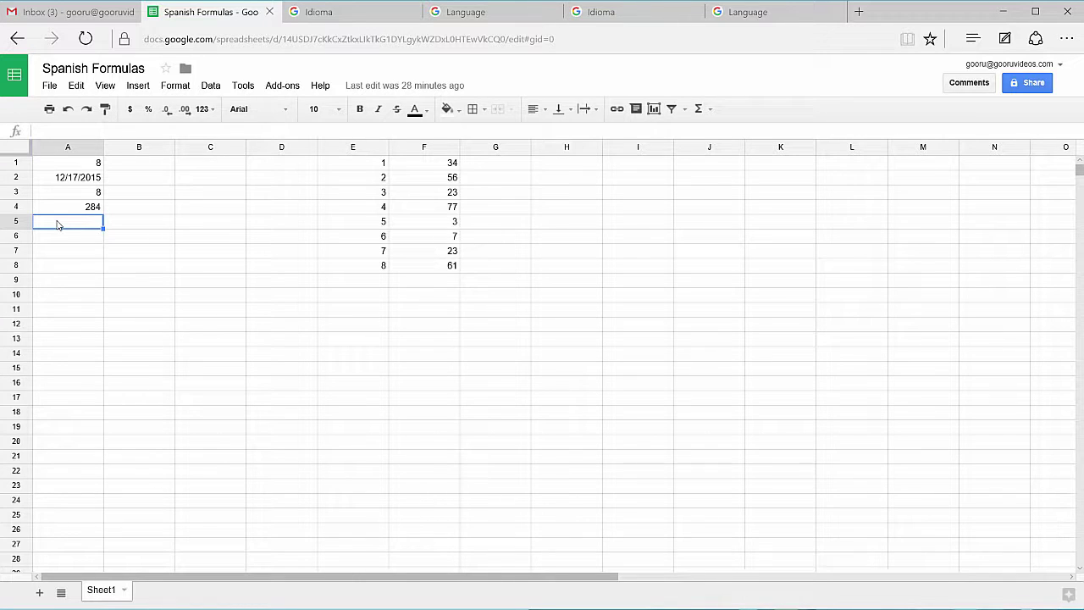
- Enter =sum(6+2) in A5 and =suma(6+2) in A6, both returning 8
type("=")
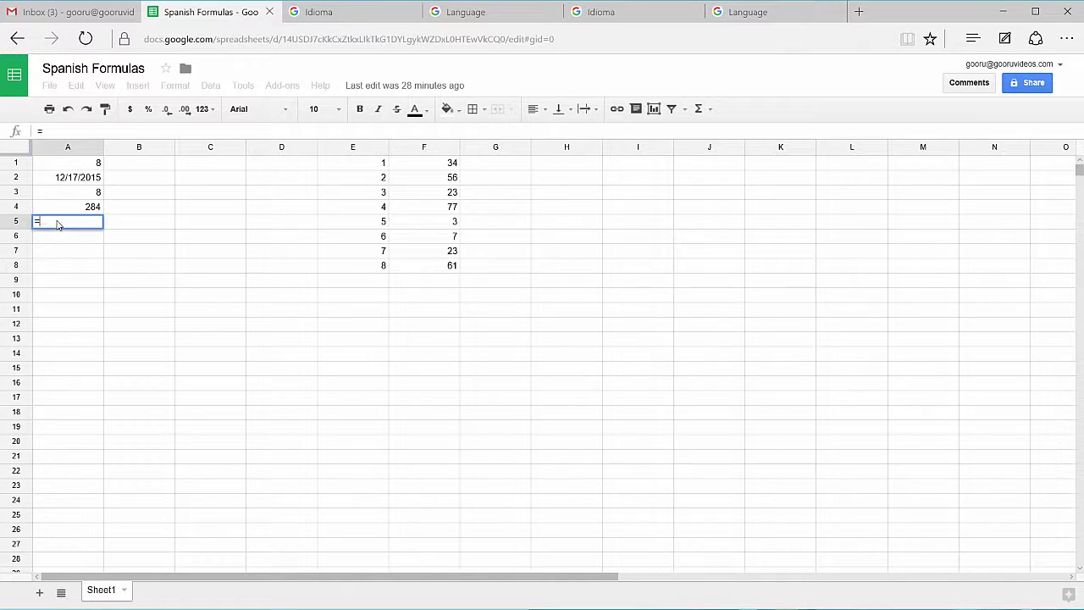
type("sum(6")
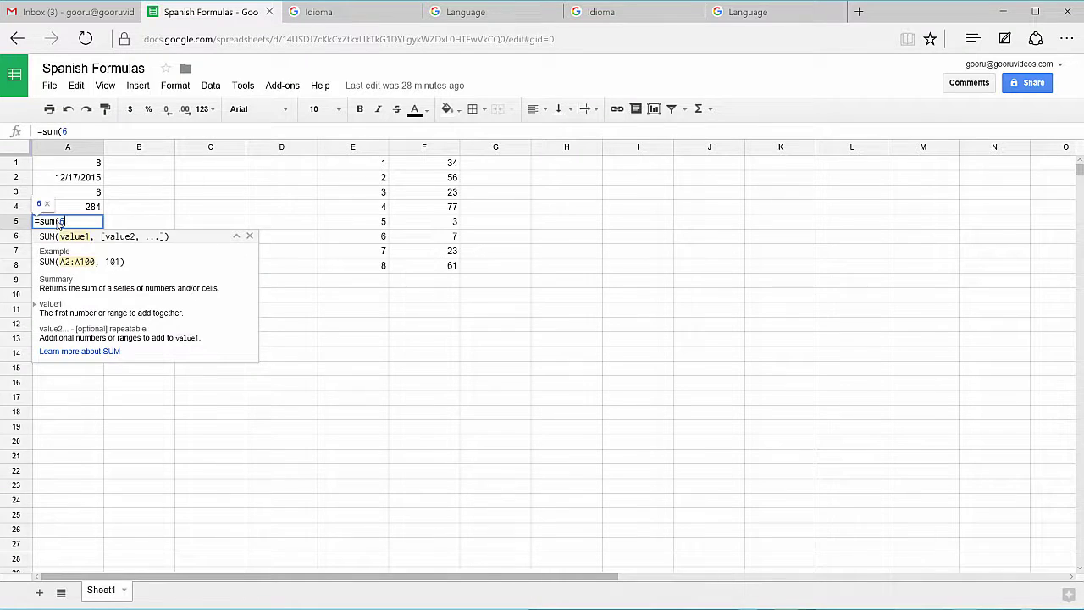
type("+2)")
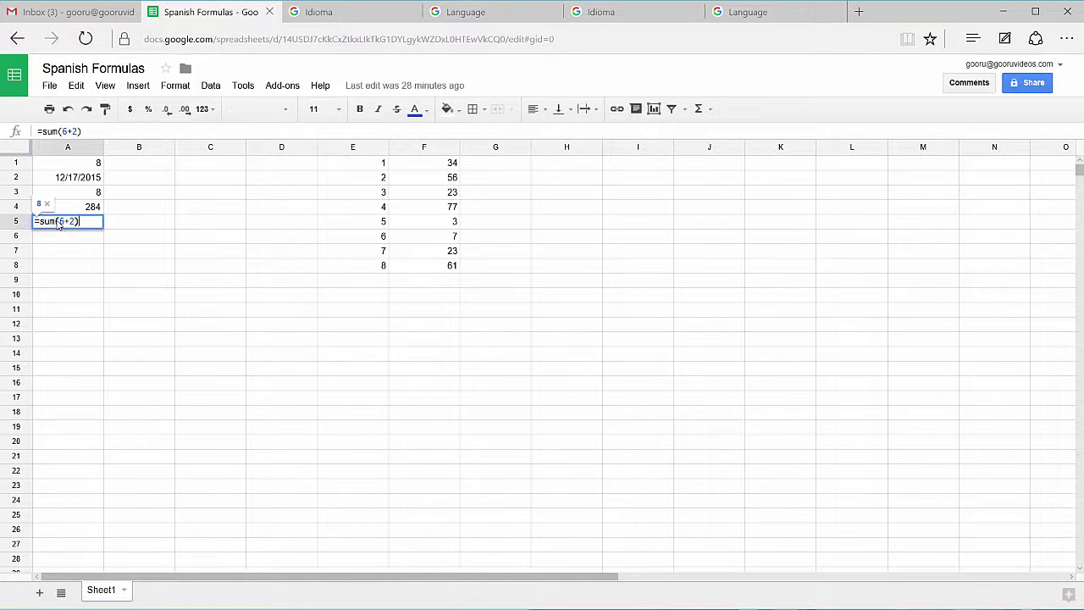
key("Return")
type("=")
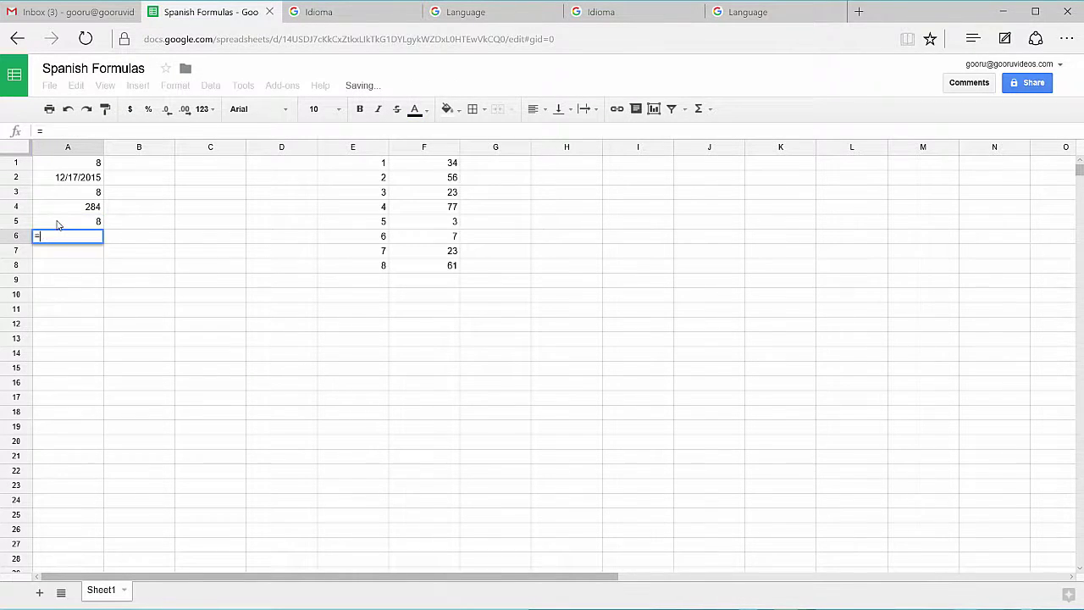
type("suma(6+2)")
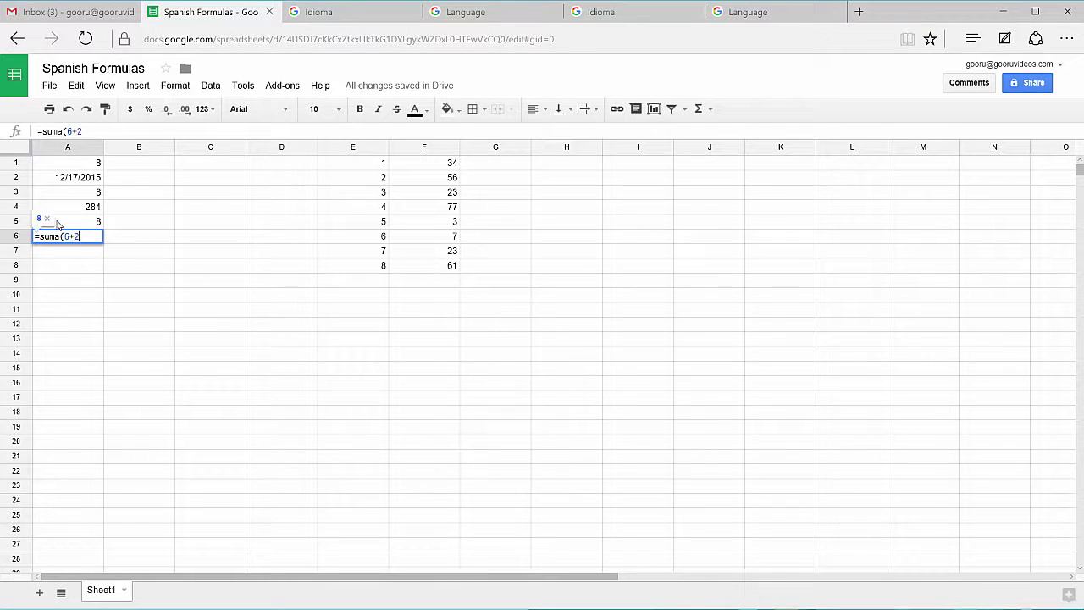
key("Return")
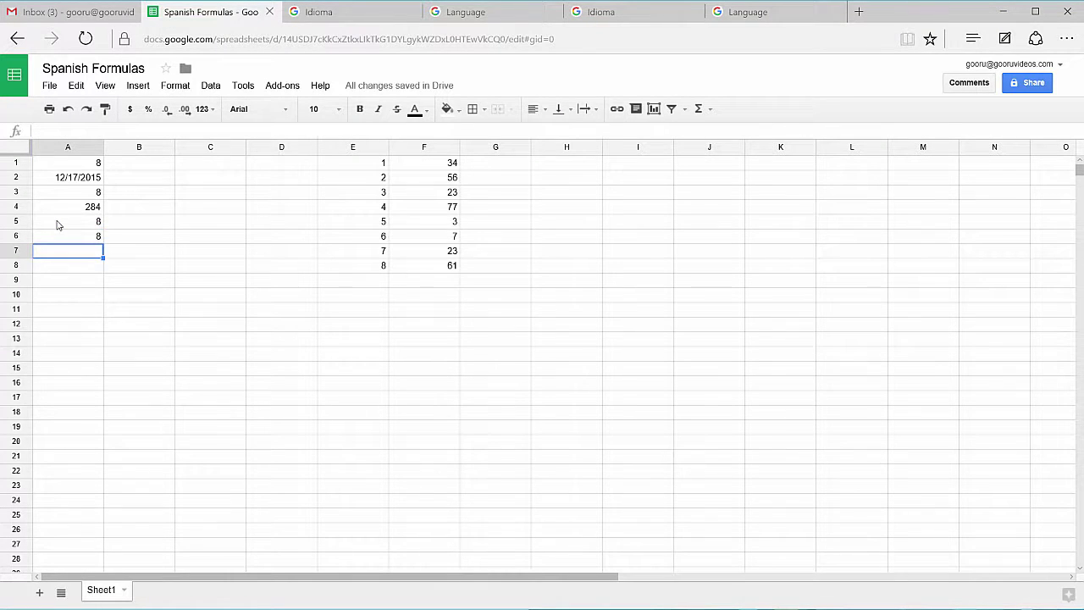